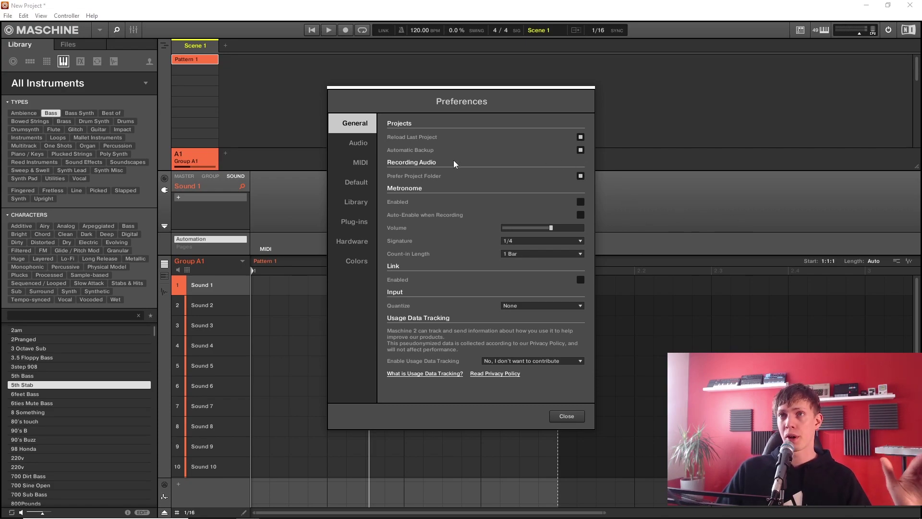
Close the Preferences dialog to return to the empty Maschine project.
{"action": "left_click", "coordinate": [566, 415]}
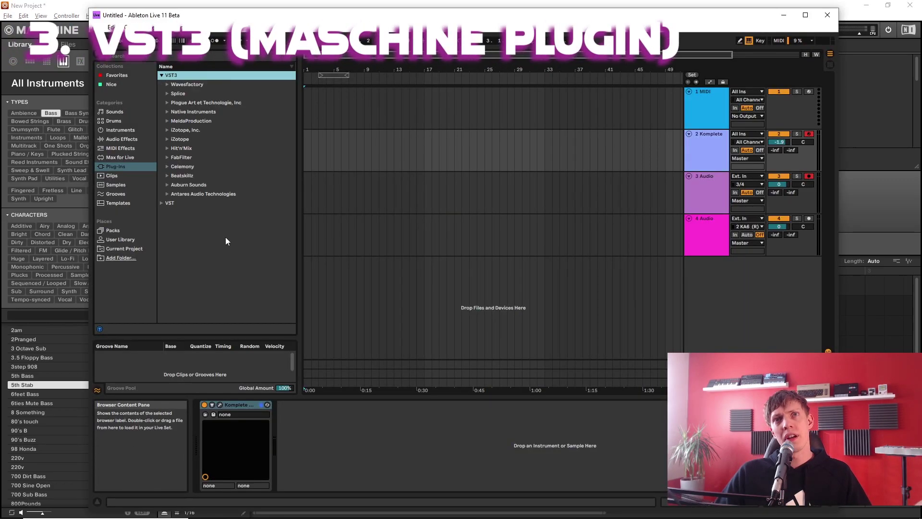
Load Maschine 2 from VST3 > Native Instruments onto a new MIDI track and move its window aside.
{"action": "left_click", "coordinate": [167, 112]}
{"action": "left_click", "coordinate": [167, 112]}
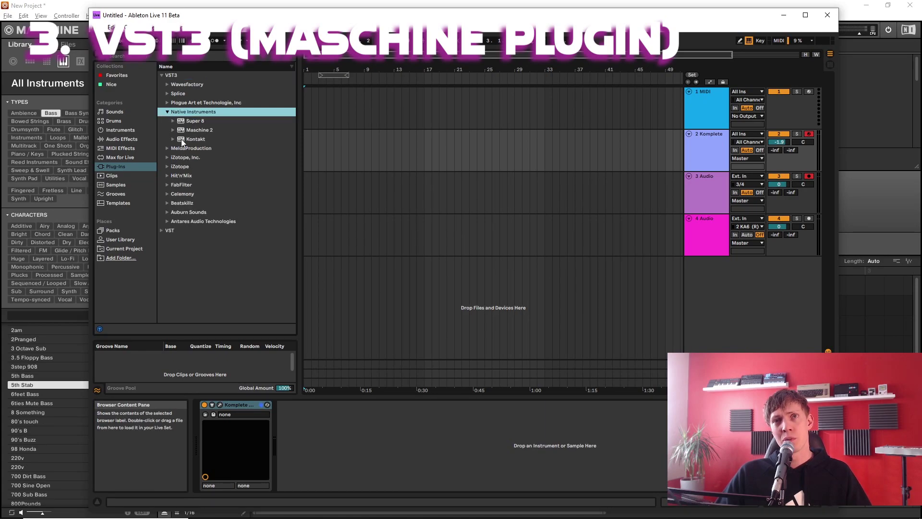
{"action": "left_click", "coordinate": [187, 131]}
{"action": "left_click", "coordinate": [173, 130]}
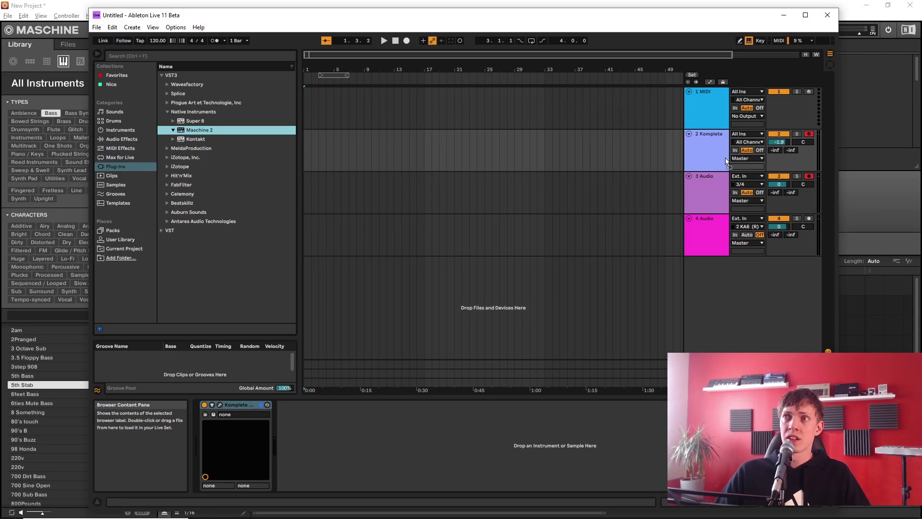
{"action": "left_click_drag", "start_coordinate": [726, 160], "coordinate": [697, 277]}
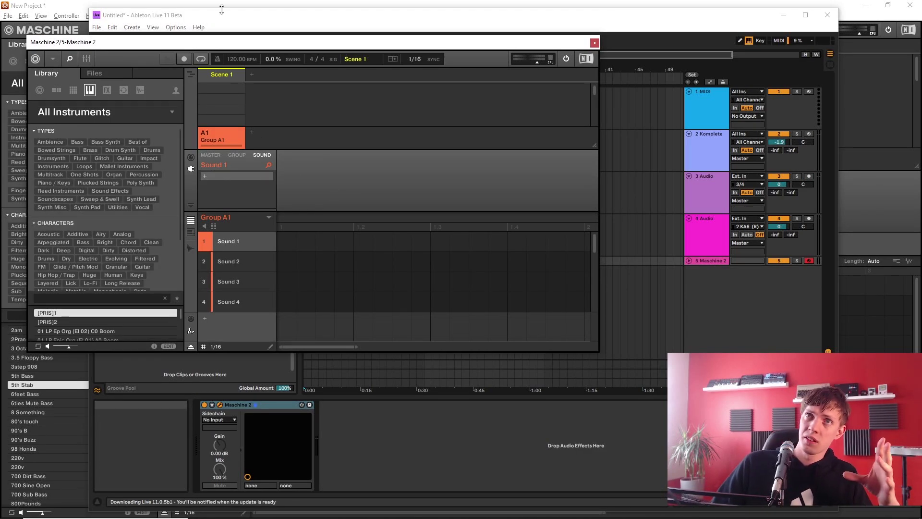
{"action": "left_click_drag", "start_coordinate": [234, 28], "coordinate": [466, 124]}
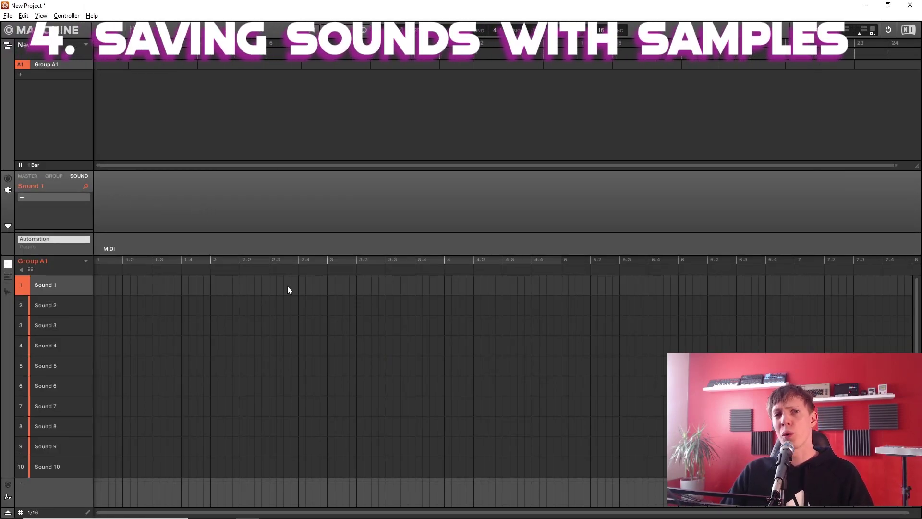
{"action": "right_click", "coordinate": [62, 66]}
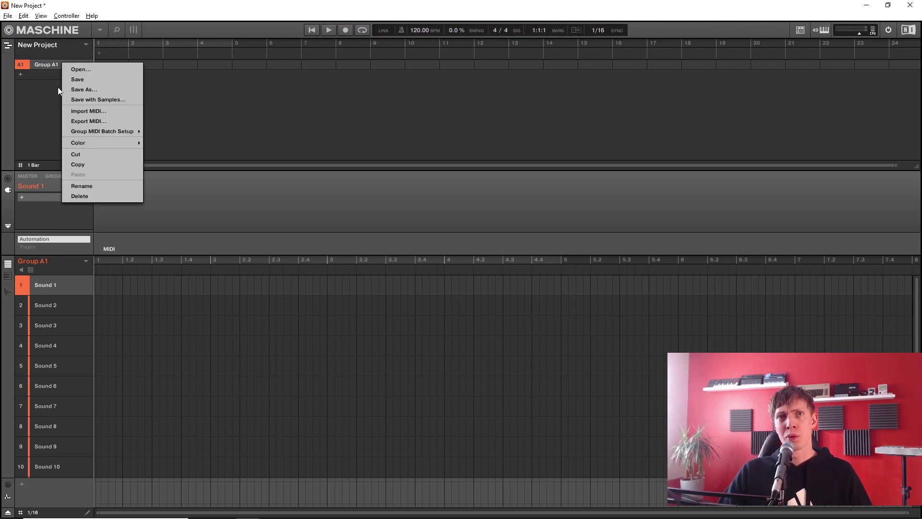
{"action": "left_click", "coordinate": [93, 99]}
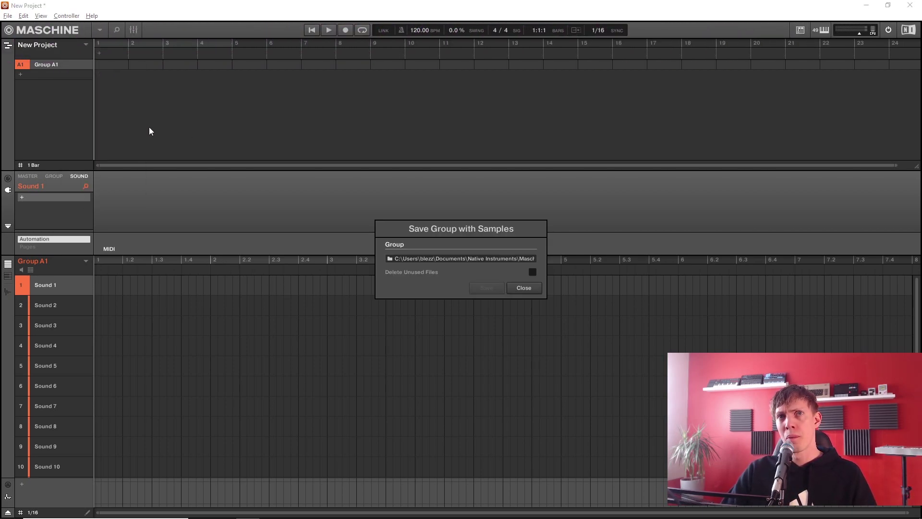
{"action": "left_click", "coordinate": [531, 287]}
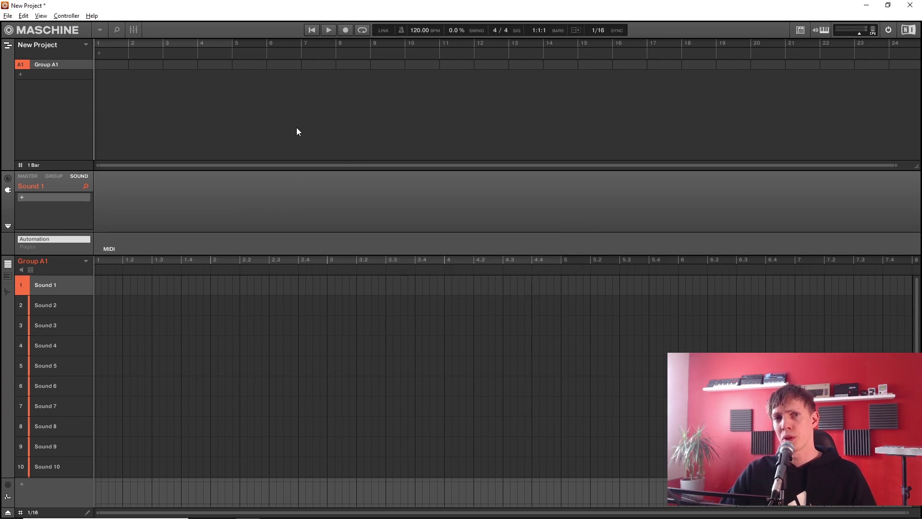
{"action": "right_click", "coordinate": [72, 277]}
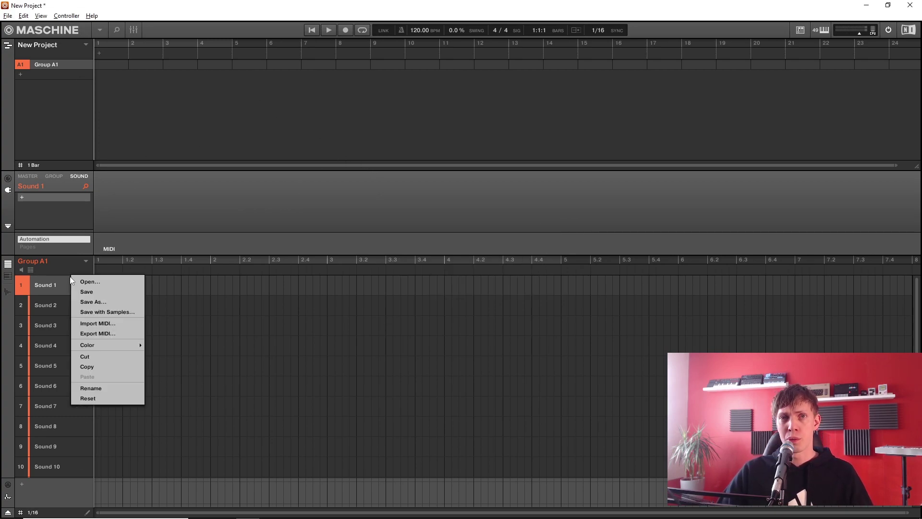
{"action": "left_click", "coordinate": [92, 311]}
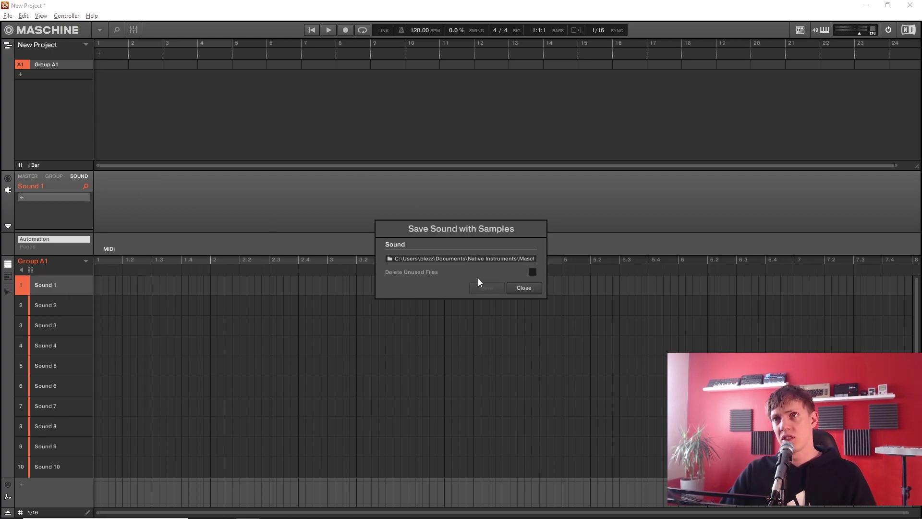
{"action": "left_click", "coordinate": [526, 287]}
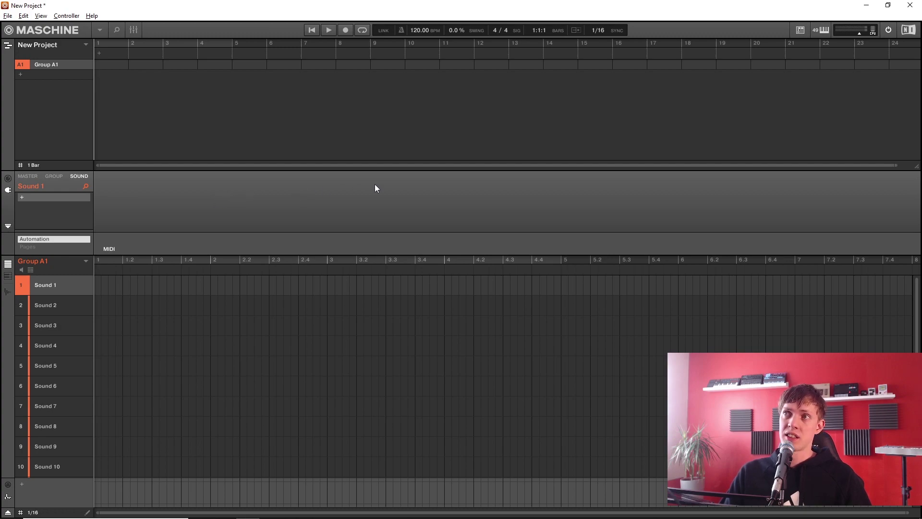
{"action": "left_click_drag", "start_coordinate": [895, 167], "coordinate": [916, 179]}
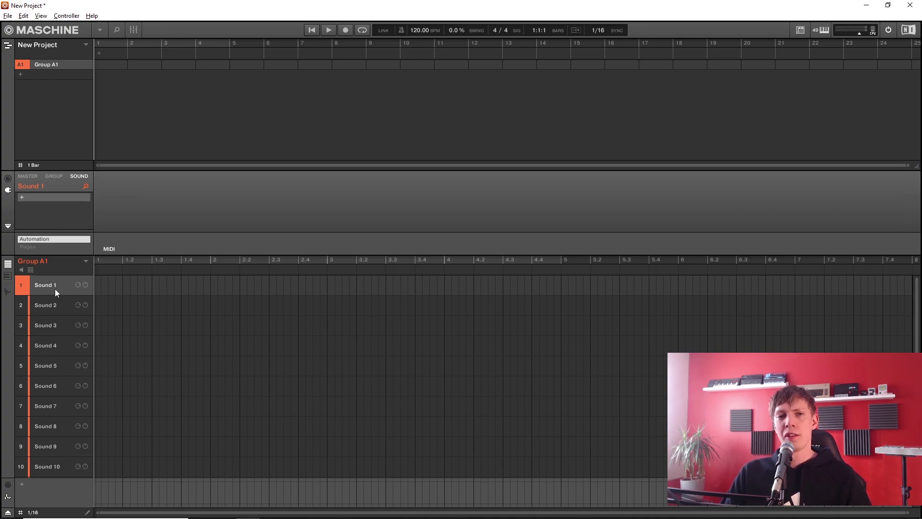
Load HumBox x64 into Sound 1, then close its plugin window.
{"action": "left_click", "coordinate": [43, 197]}
{"action": "mouse_move", "coordinate": [91, 258]}
{"action": "left_click", "coordinate": [131, 252]}
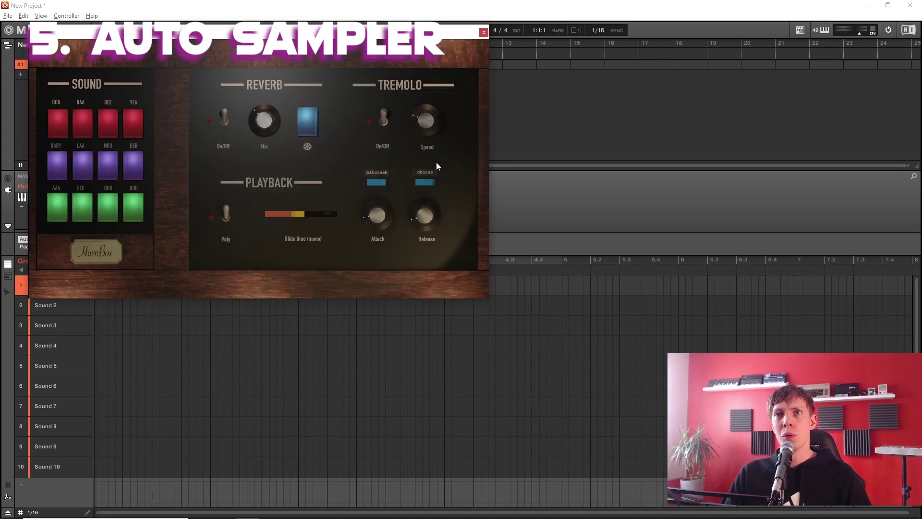
{"action": "left_click", "coordinate": [483, 33]}
Load the Pharlight preset Particles of the Universe into Sound 1, then select Sound 2.
{"action": "key", "text": "ctrl+f"}
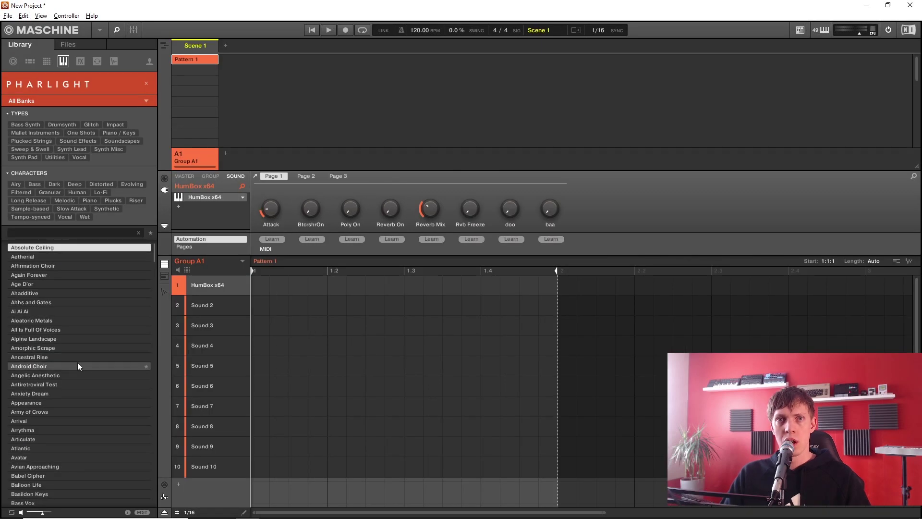
{"action": "scroll", "coordinate": [85, 354], "scroll_direction": "down", "scroll_amount": 5}
{"action": "scroll", "coordinate": [79, 344], "scroll_direction": "down", "scroll_amount": 15}
{"action": "scroll", "coordinate": [50, 324], "scroll_direction": "down", "scroll_amount": 10}
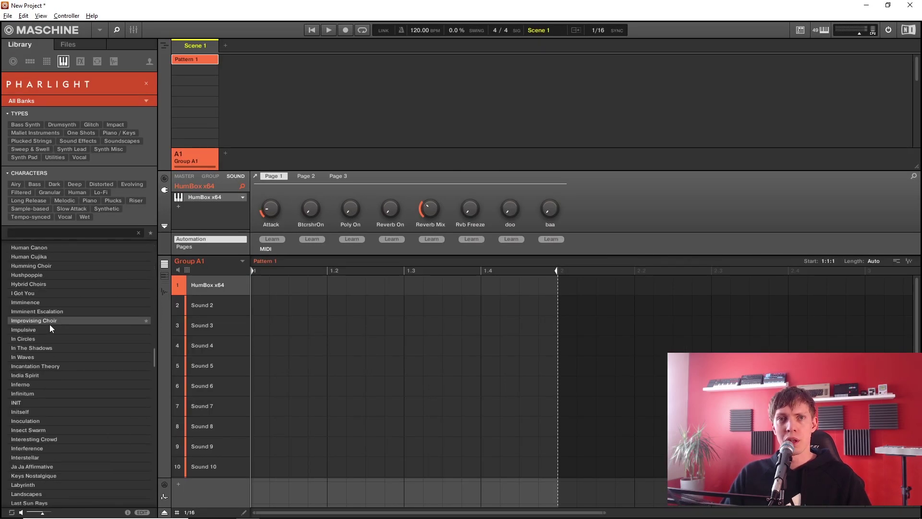
{"action": "left_click", "coordinate": [50, 312]}
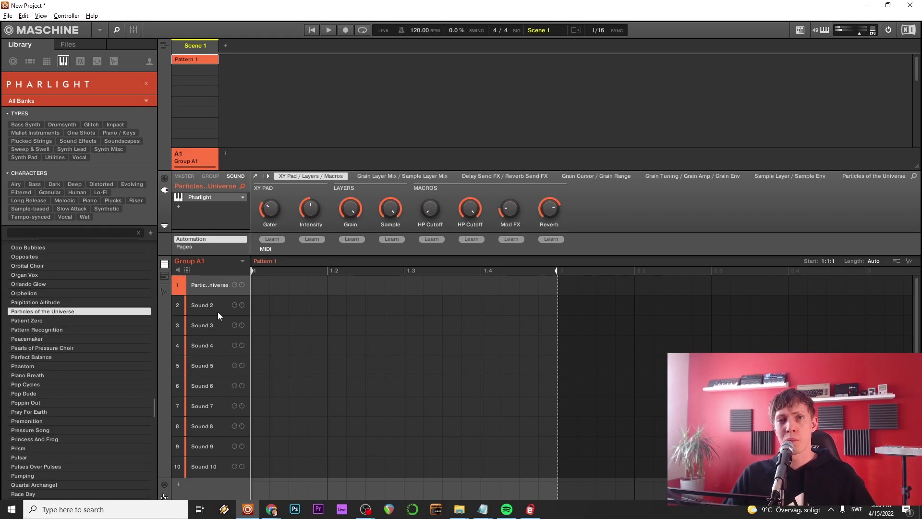
{"action": "left_click", "coordinate": [189, 300]}
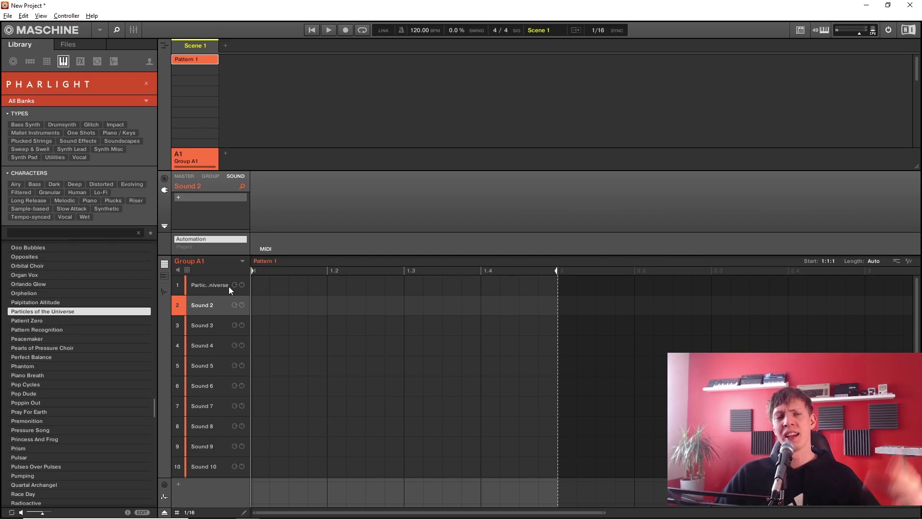
{"action": "mouse_move", "coordinate": [610, 498]}
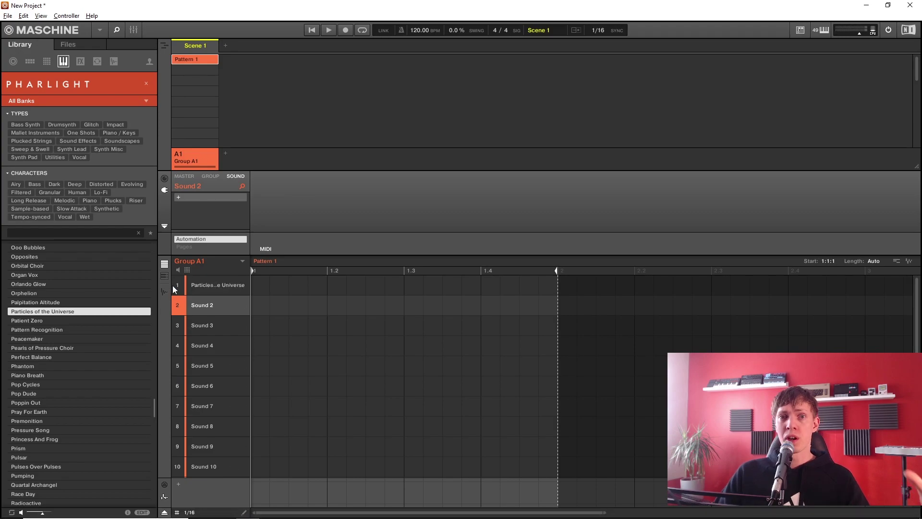
In Sound 2's Sampler Record view, set the recording mode to Auto.
{"action": "left_click", "coordinate": [164, 292]}
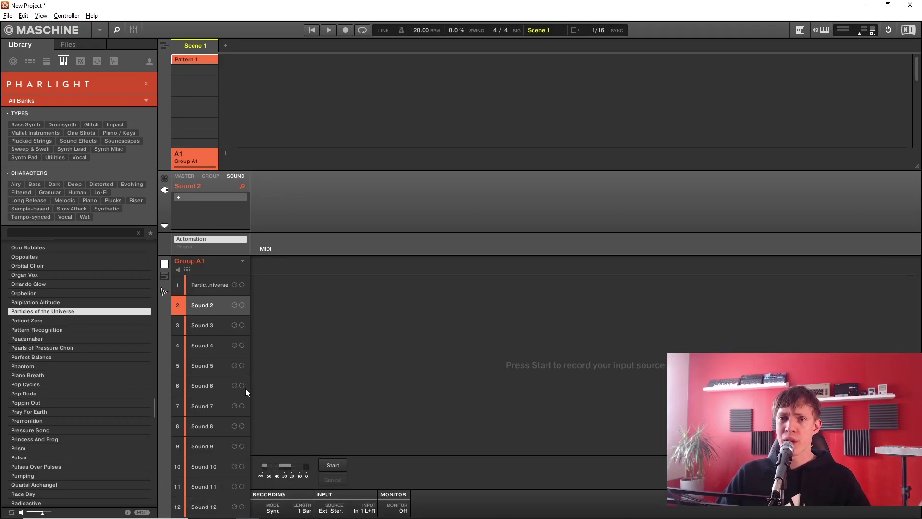
{"action": "left_click", "coordinate": [272, 510]}
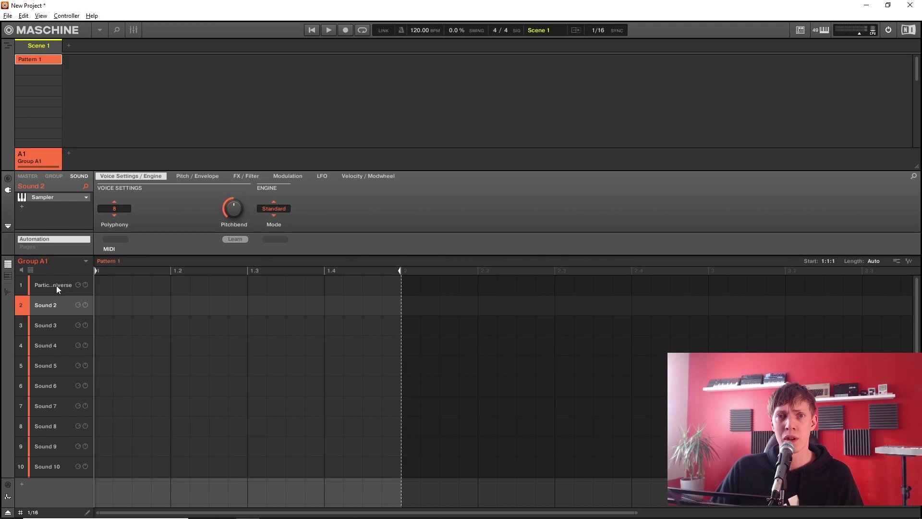
{"action": "left_click", "coordinate": [8, 292]}
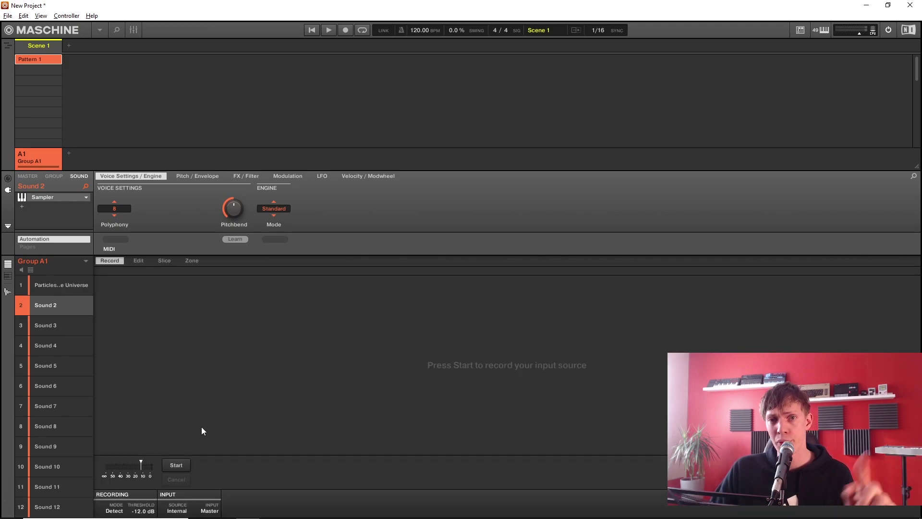
{"action": "left_click", "coordinate": [114, 512]}
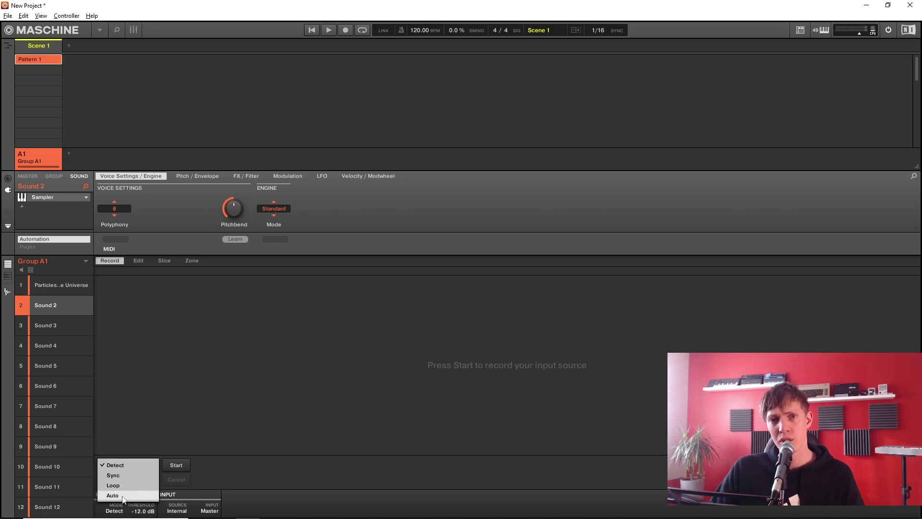
{"action": "left_click", "coordinate": [114, 495]}
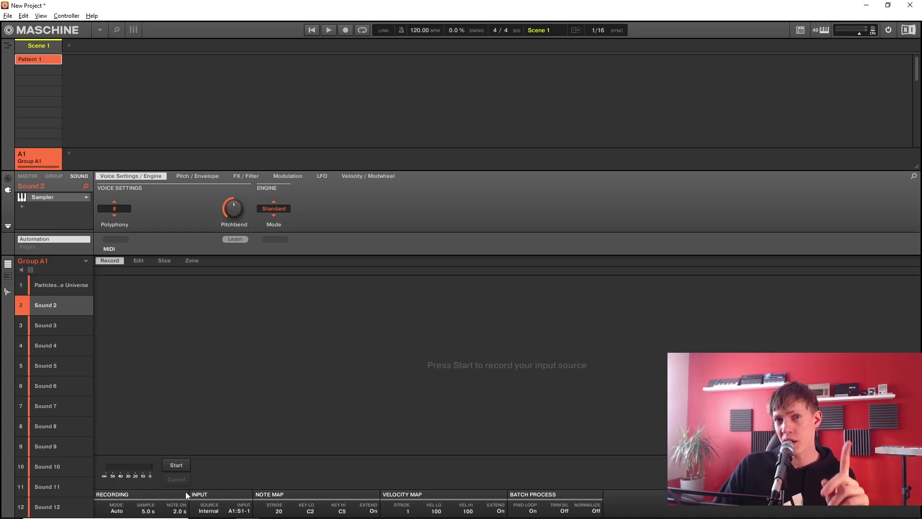
Set the recording input to Internal, sampling the Particles of the Universe sound (A1:S1-1).
{"action": "left_click", "coordinate": [209, 511]}
{"action": "left_click", "coordinate": [221, 480]}
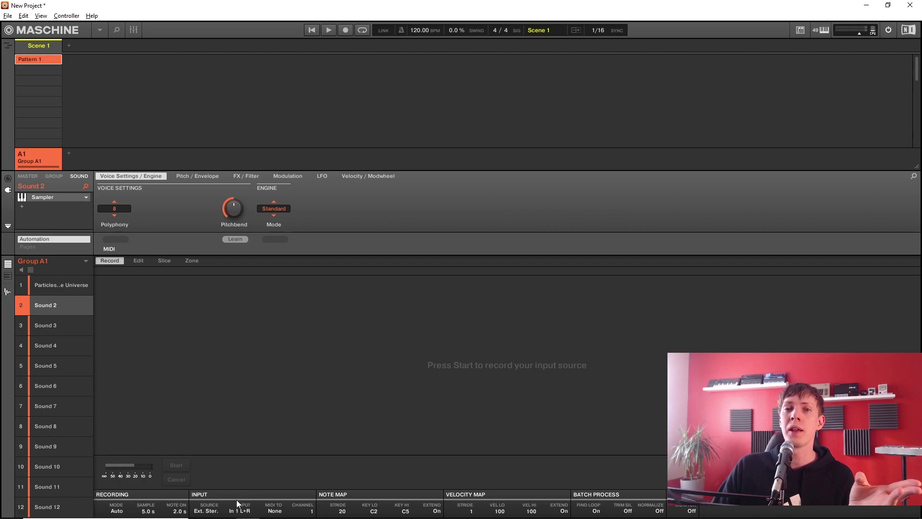
{"action": "left_click", "coordinate": [212, 511]}
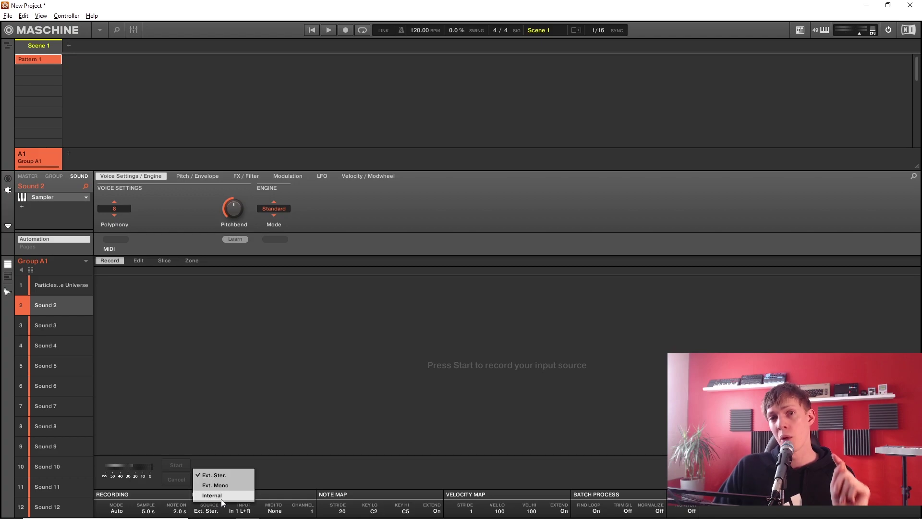
{"action": "left_click", "coordinate": [212, 496]}
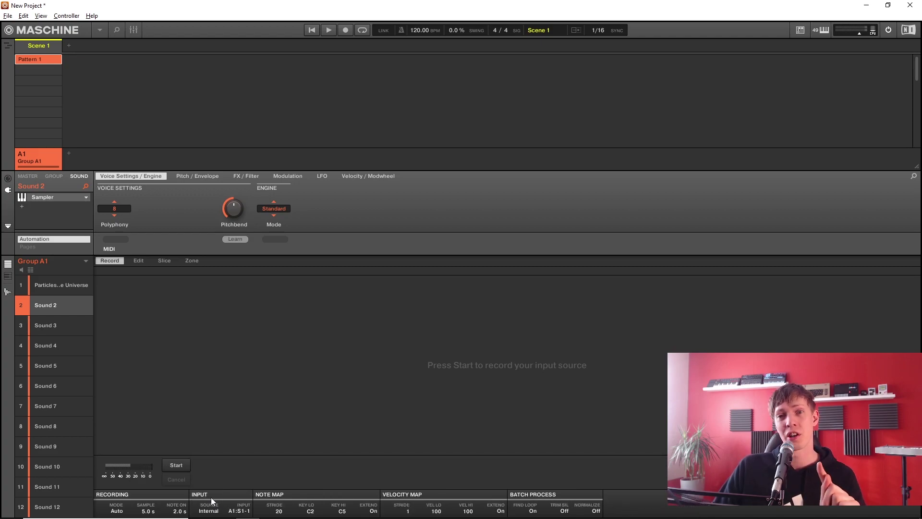
{"action": "left_click", "coordinate": [240, 511]}
{"action": "left_click", "coordinate": [241, 475]}
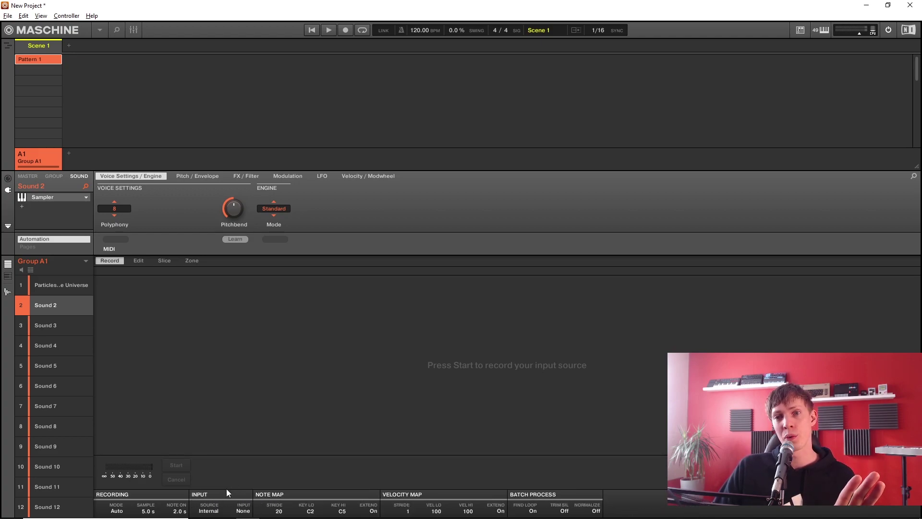
{"action": "left_click", "coordinate": [248, 511]}
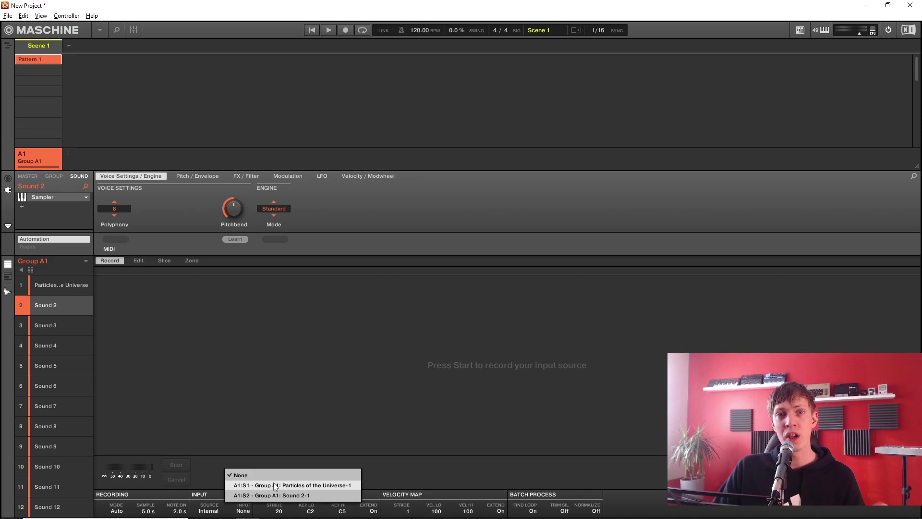
{"action": "left_click", "coordinate": [289, 485]}
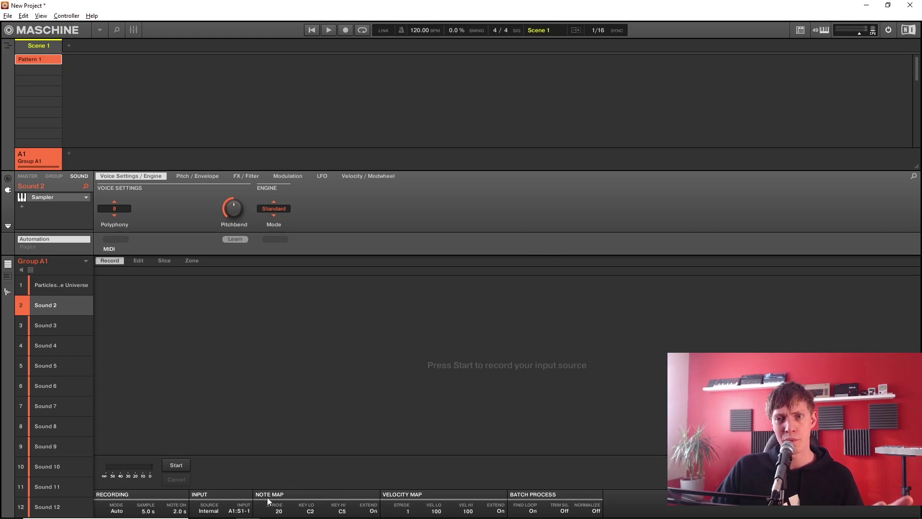
Set the note map range to C2–C6 with a stride of 3.
{"action": "left_click_drag", "start_coordinate": [269, 503], "coordinate": [269, 517]}
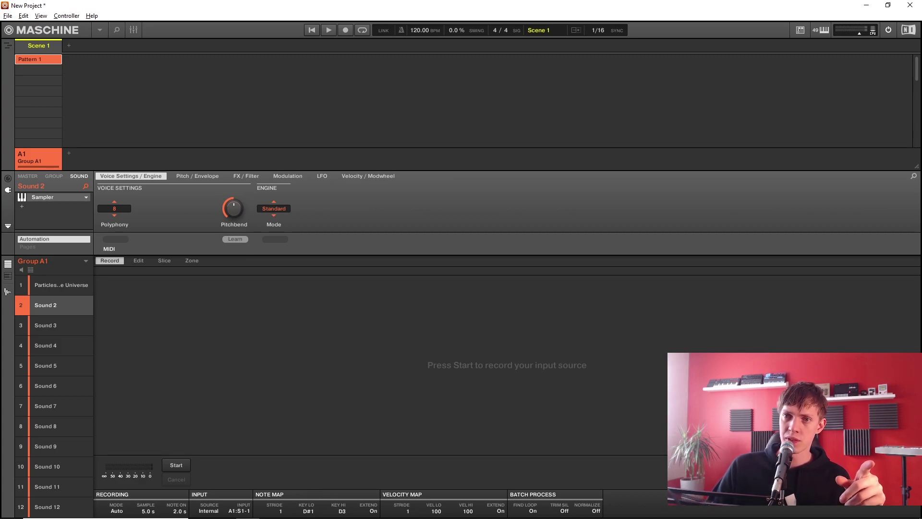
{"action": "left_click_drag", "start_coordinate": [342, 512], "coordinate": [299, 514]}
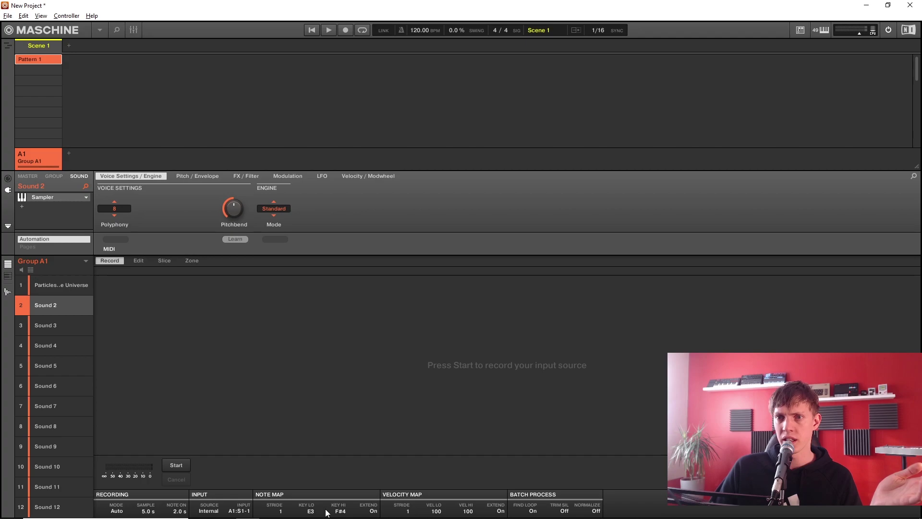
{"action": "left_click_drag", "start_coordinate": [311, 511], "coordinate": [310, 518]}
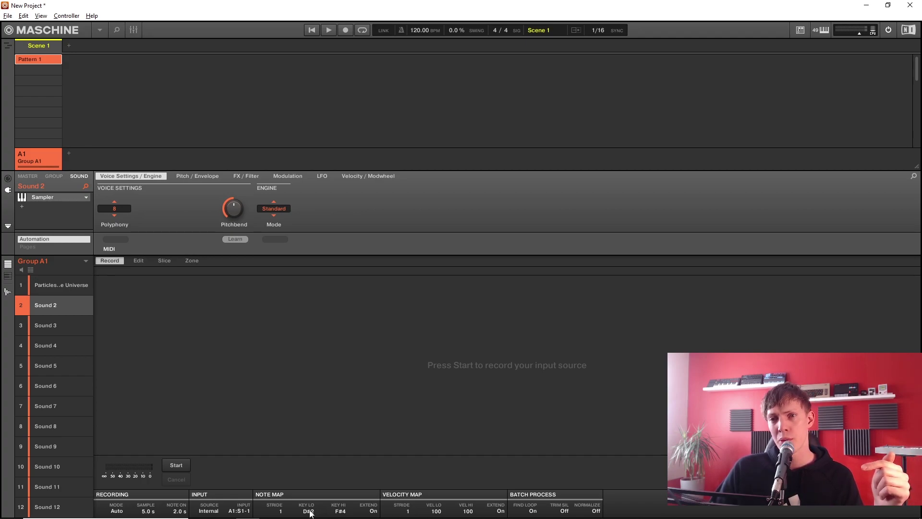
{"action": "left_click_drag", "start_coordinate": [310, 512], "coordinate": [427, 495]}
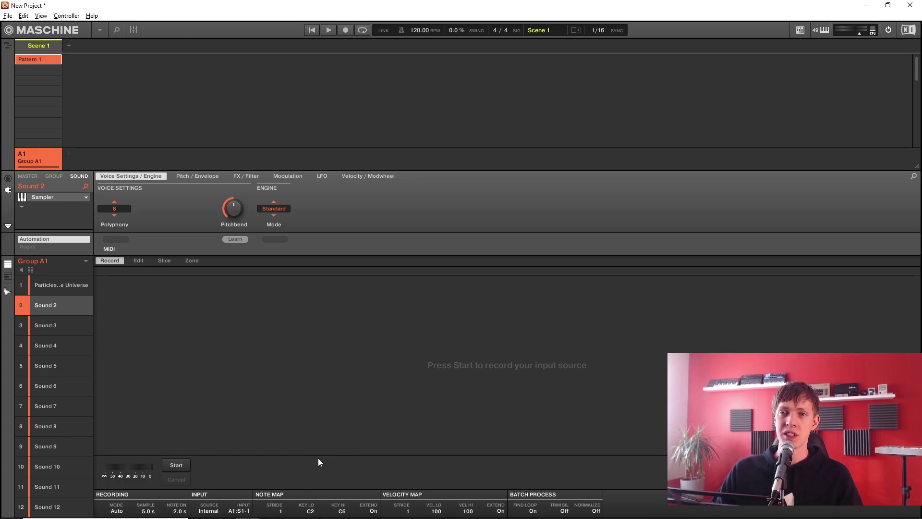
{"action": "mouse_move", "coordinate": [280, 511]}
{"action": "left_mouse_down"}
{"action": "mouse_move", "coordinate": [281, 483]}
{"action": "mouse_move", "coordinate": [281, 518]}
{"action": "left_mouse_up"}
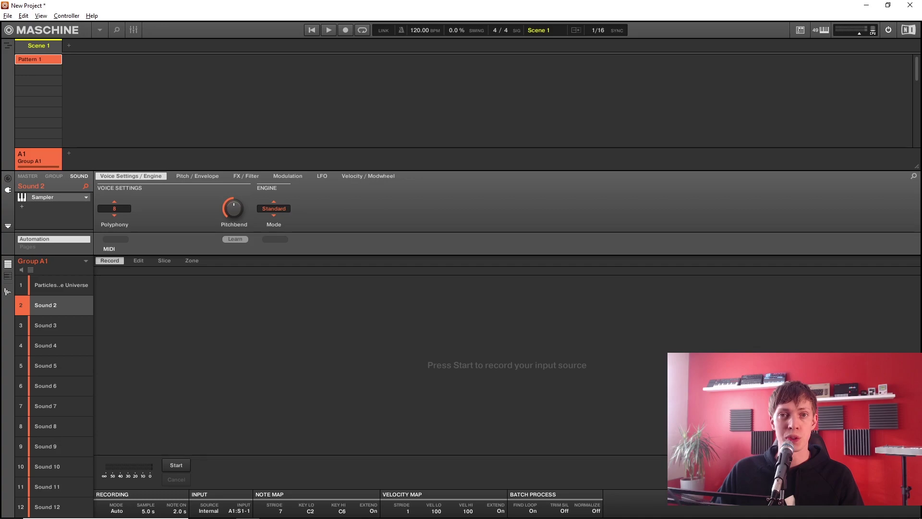
{"action": "left_click_drag", "start_coordinate": [280, 511], "coordinate": [281, 513]}
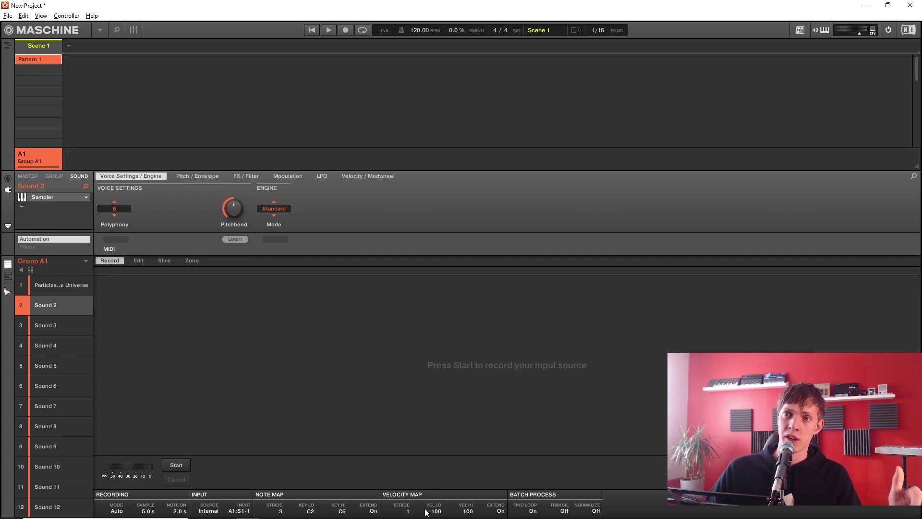
Set the velocity map's low and high velocity both to 127 with stride 1.
{"action": "scroll", "coordinate": [436, 511], "scroll_direction": "down", "scroll_amount": 10}
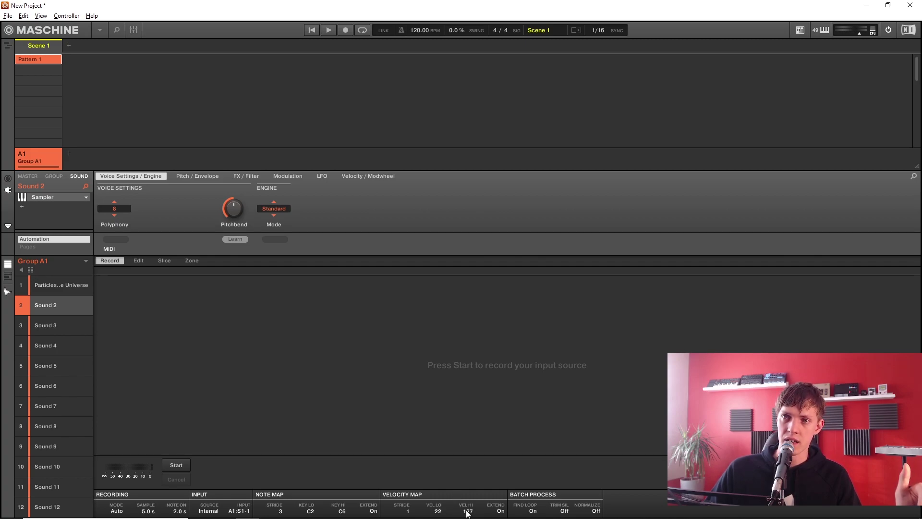
{"action": "scroll", "coordinate": [421, 509], "scroll_direction": "up", "scroll_amount": 3}
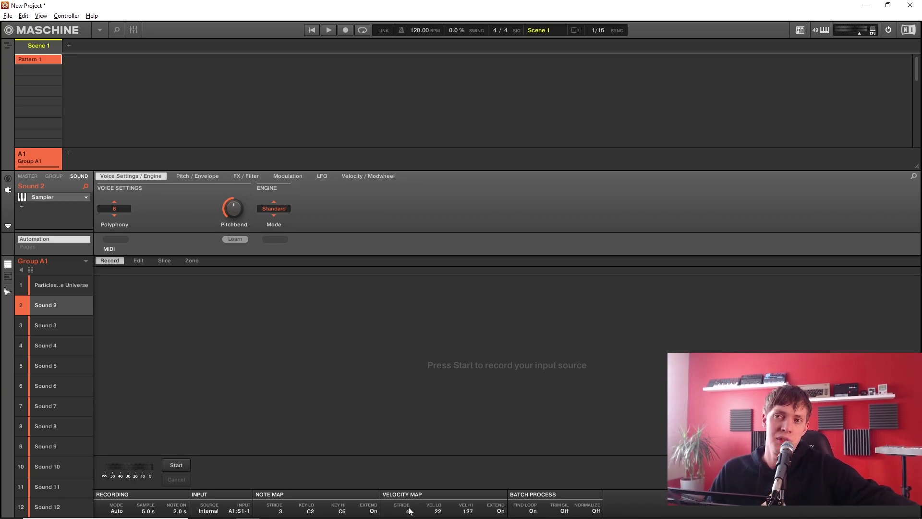
{"action": "scroll", "coordinate": [409, 511], "scroll_direction": "down", "scroll_amount": 3}
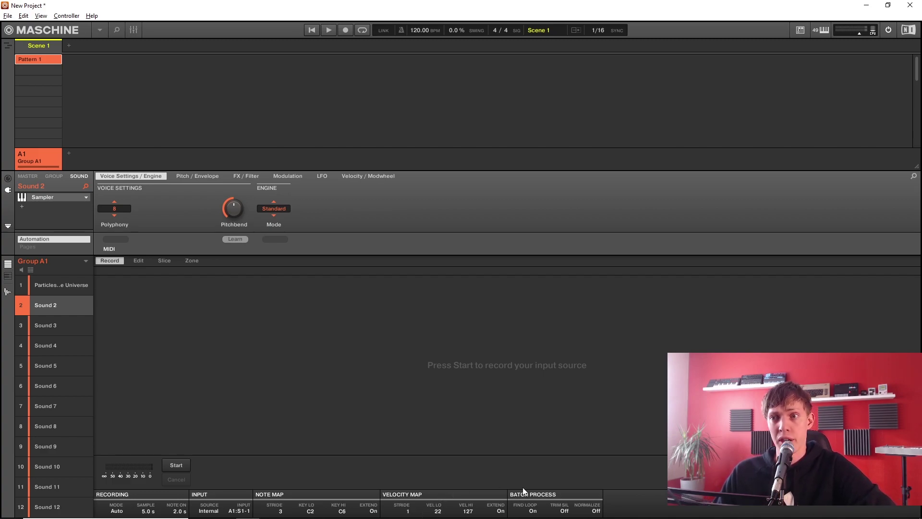
{"action": "left_click", "coordinate": [55, 283]}
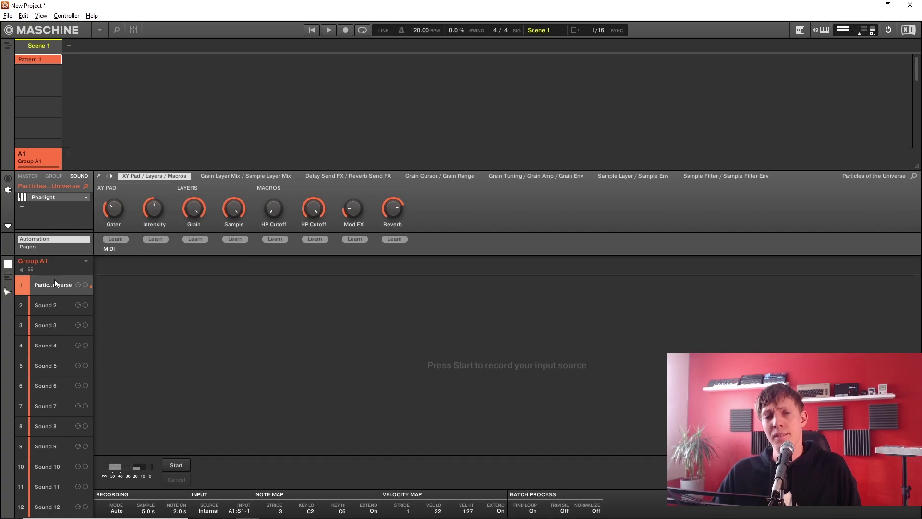
{"action": "left_click", "coordinate": [60, 312]}
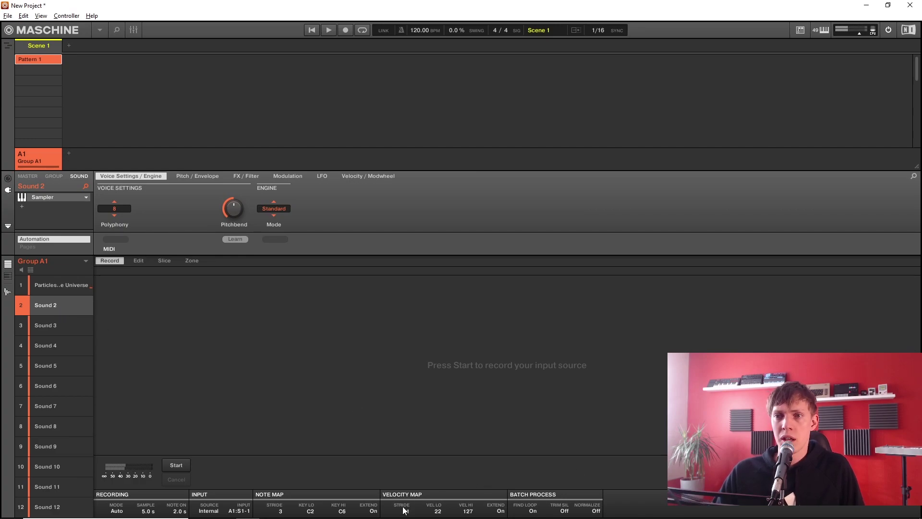
{"action": "left_click_drag", "start_coordinate": [439, 512], "coordinate": [438, 500]}
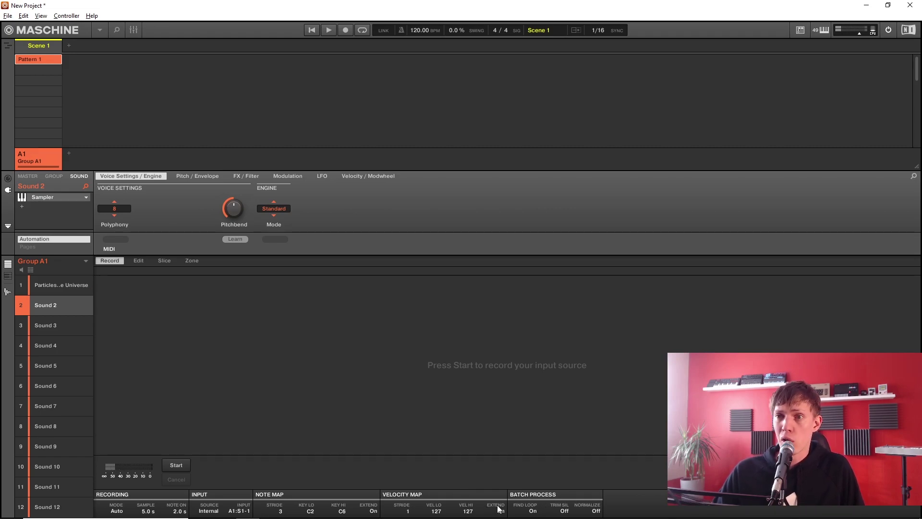
{"action": "left_click", "coordinate": [533, 513]}
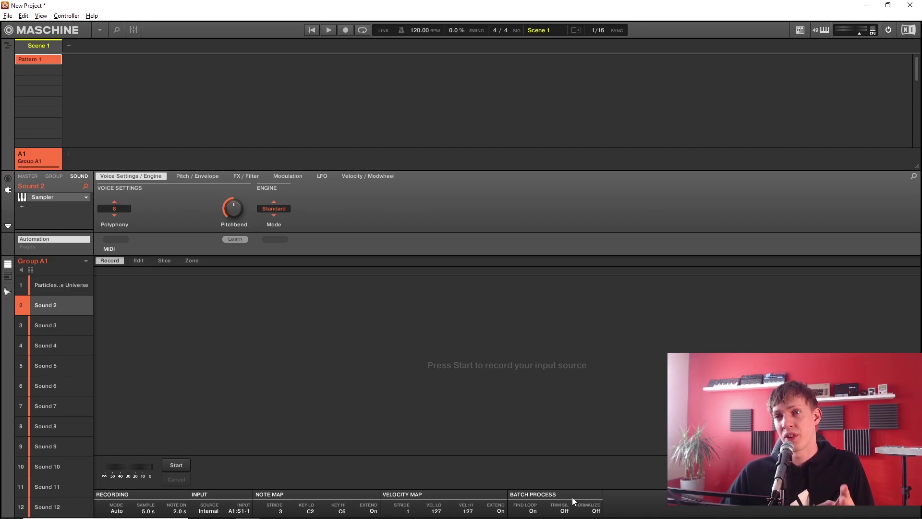
{"action": "mouse_move", "coordinate": [564, 517]}
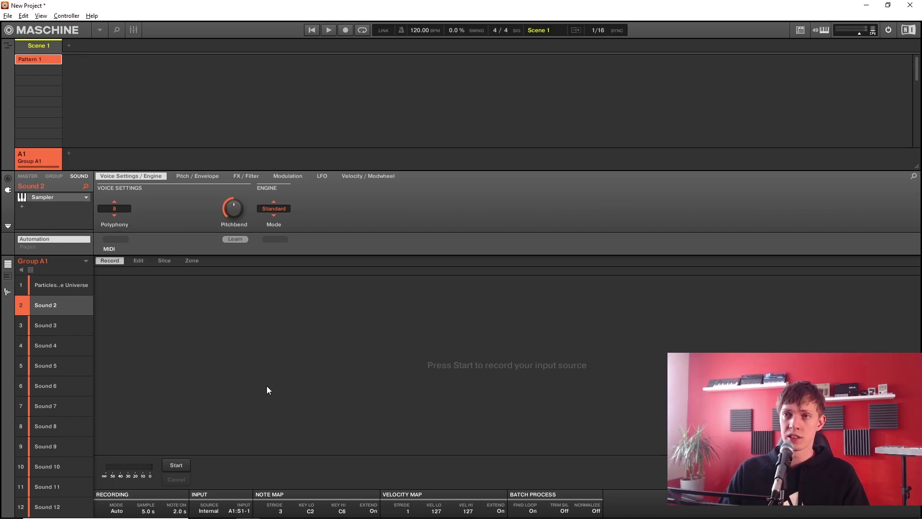
Start auto-sampling Particles of the Universe into 17 zones at velocity 127.
{"action": "left_click", "coordinate": [184, 465]}
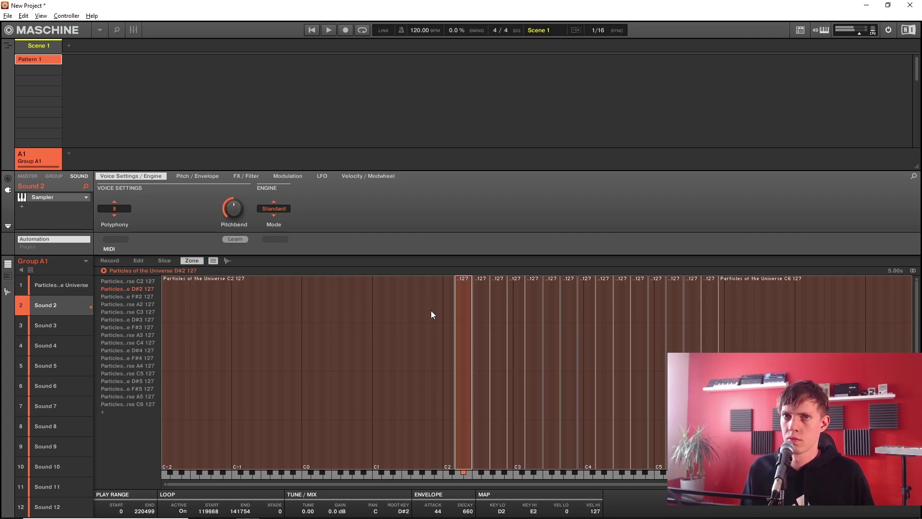
{"action": "left_click", "coordinate": [228, 260]}
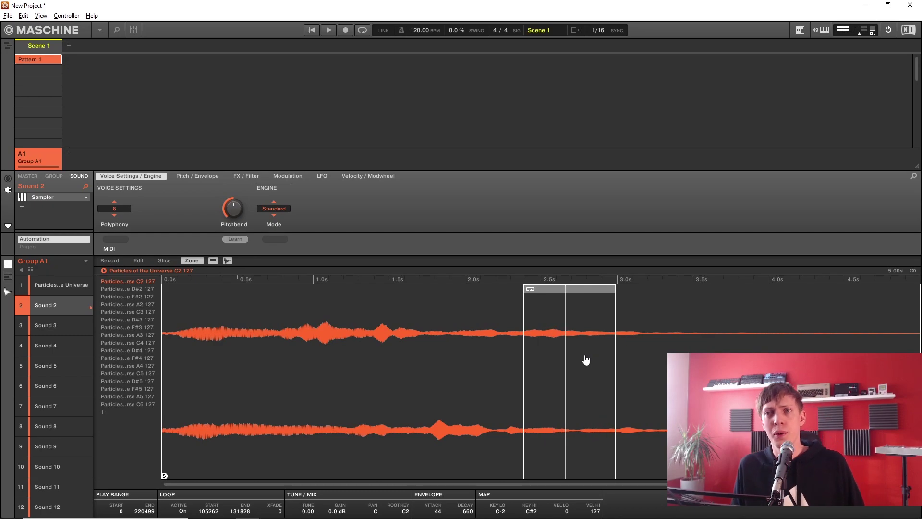
{"action": "left_click", "coordinate": [228, 260]}
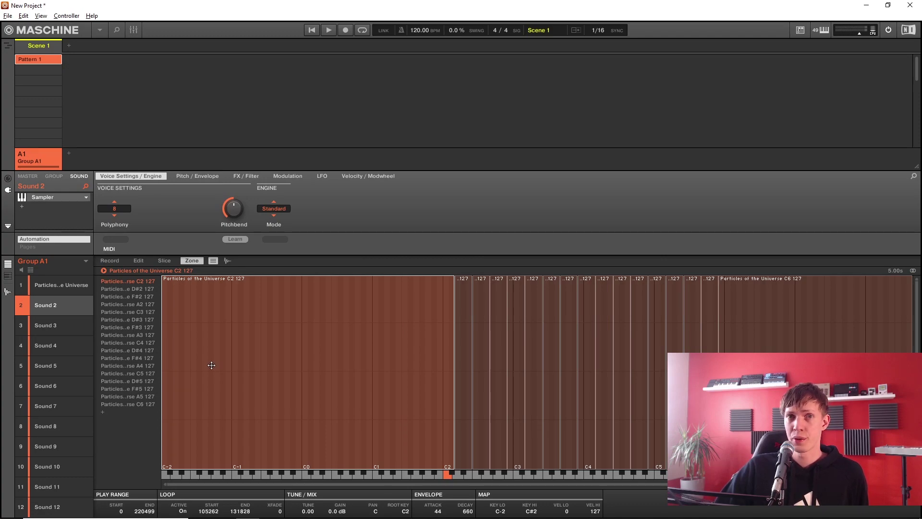
Rename Sound 2 to 'Poop'.
{"action": "double_click", "coordinate": [53, 310]}
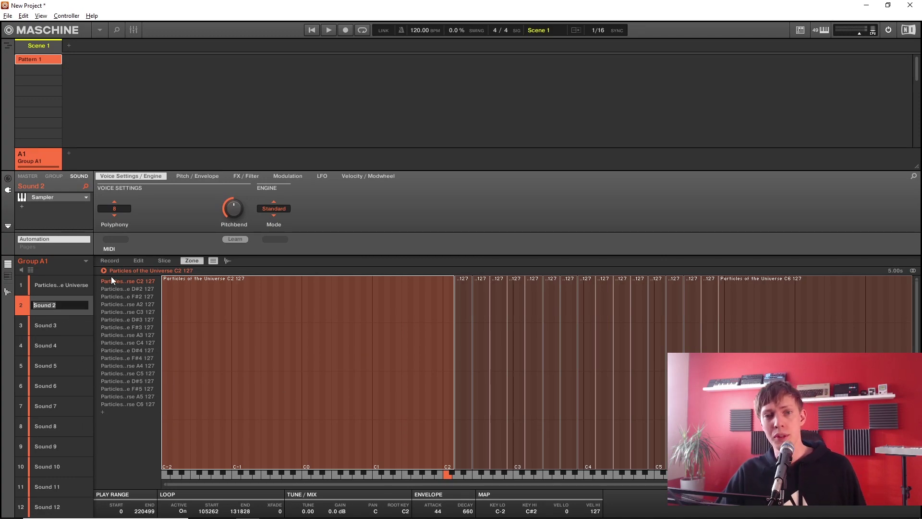
{"action": "type", "text": "Poop"}
{"action": "key", "text": "Return"}
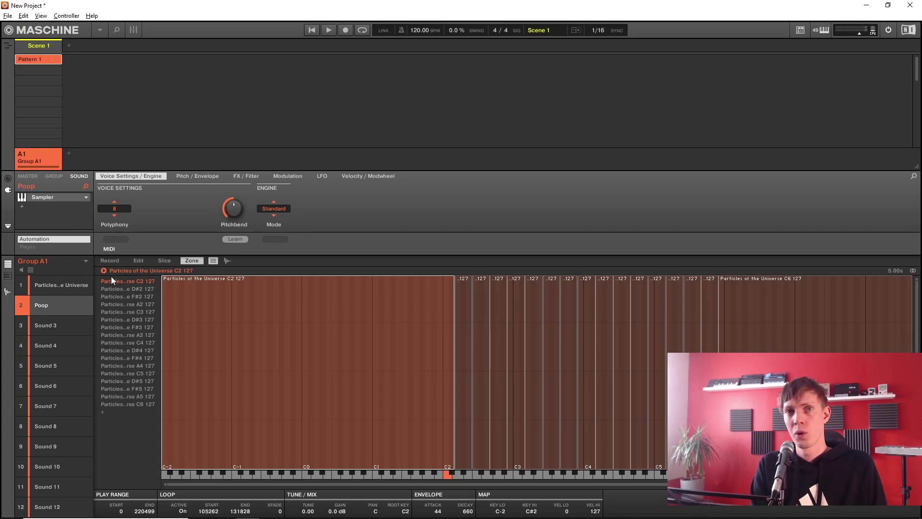
Lengthen the amplitude envelope's release considerably.
{"action": "left_click", "coordinate": [178, 177]}
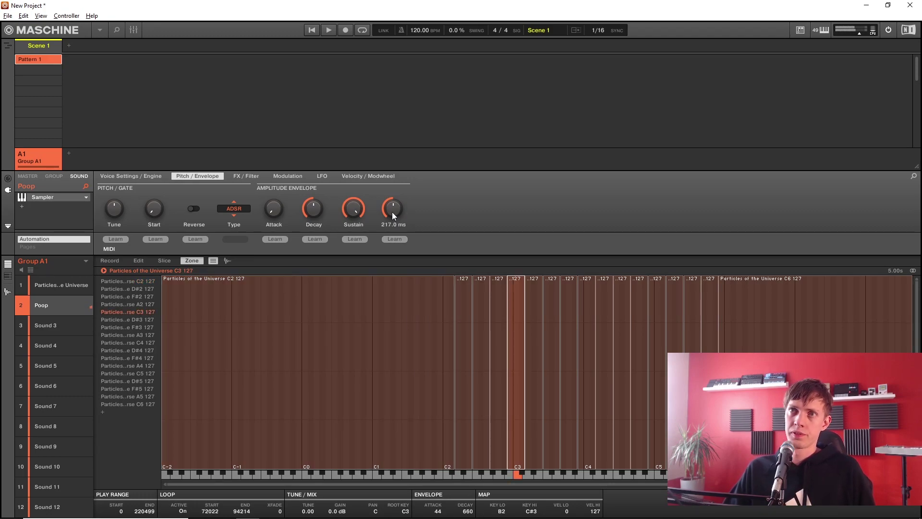
{"action": "left_click_drag", "start_coordinate": [392, 212], "coordinate": [389, 195]}
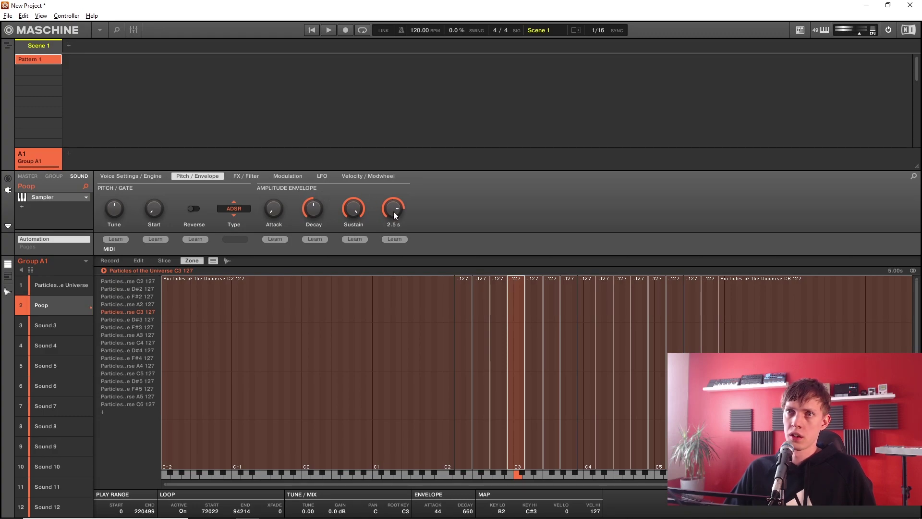
{"action": "scroll", "coordinate": [394, 212], "scroll_direction": "up", "scroll_amount": 5}
Speed up the sine LFO and lower its pitch modulation to 2.6% for subtle vibrato.
{"action": "left_click", "coordinate": [329, 177]}
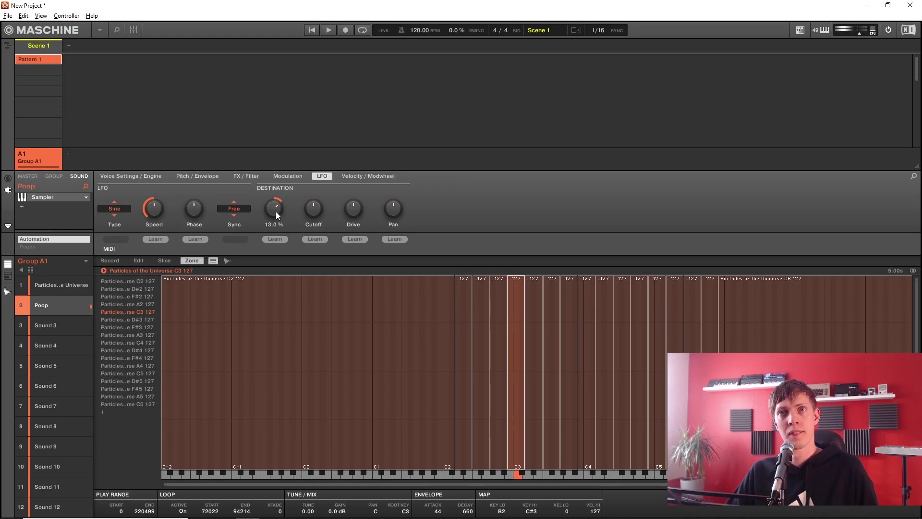
{"action": "mouse_move", "coordinate": [194, 206]}
{"action": "scroll", "coordinate": [154, 208], "scroll_direction": "up", "scroll_amount": 3}
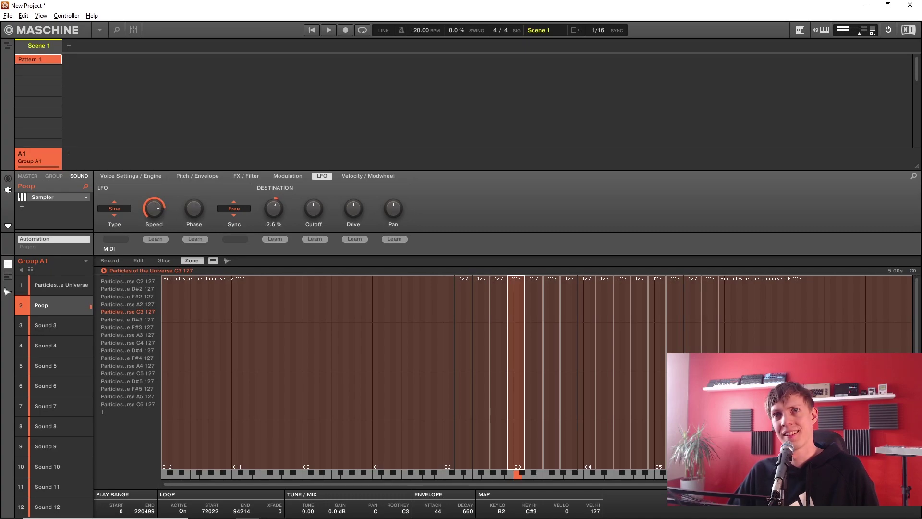
{"action": "left_click", "coordinate": [255, 177]}
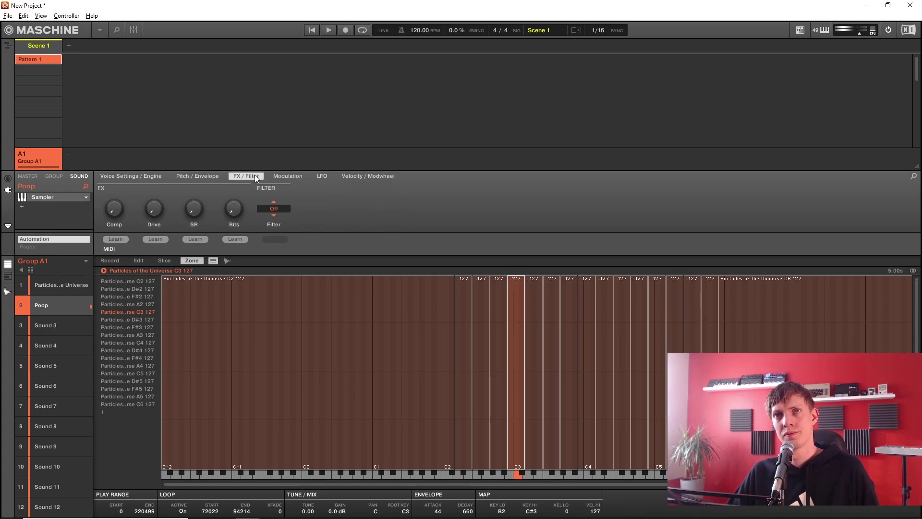
{"action": "left_click", "coordinate": [184, 176]}
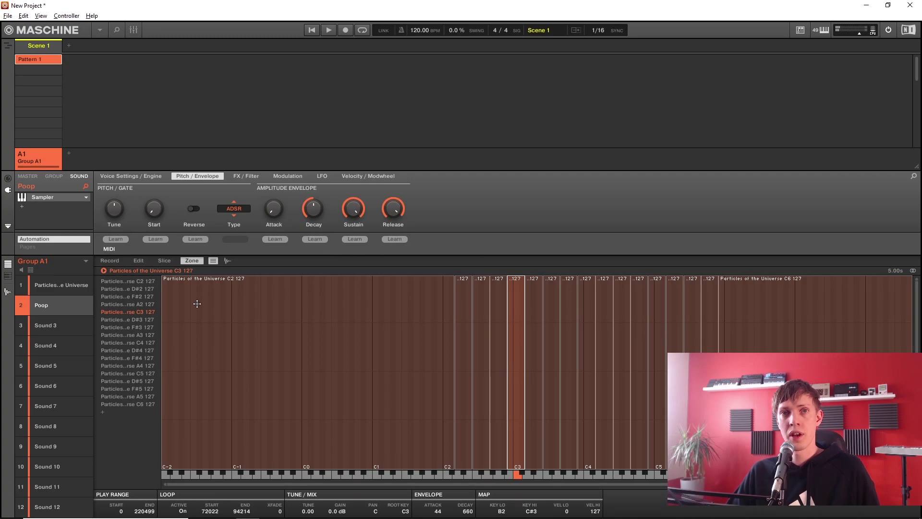
Save the sound with its samples as 'Poop' in the Sounds folder.
{"action": "right_click", "coordinate": [57, 307]}
{"action": "left_click", "coordinate": [96, 342]}
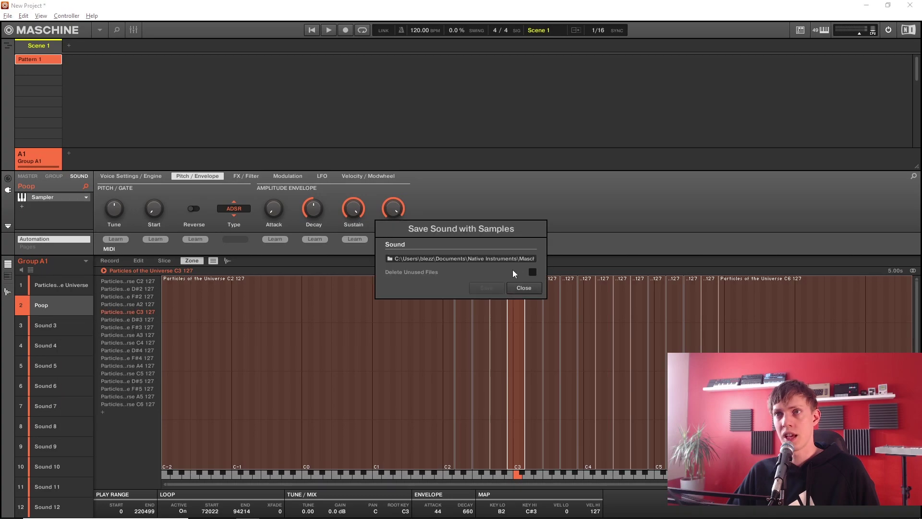
{"action": "left_click", "coordinate": [491, 259]}
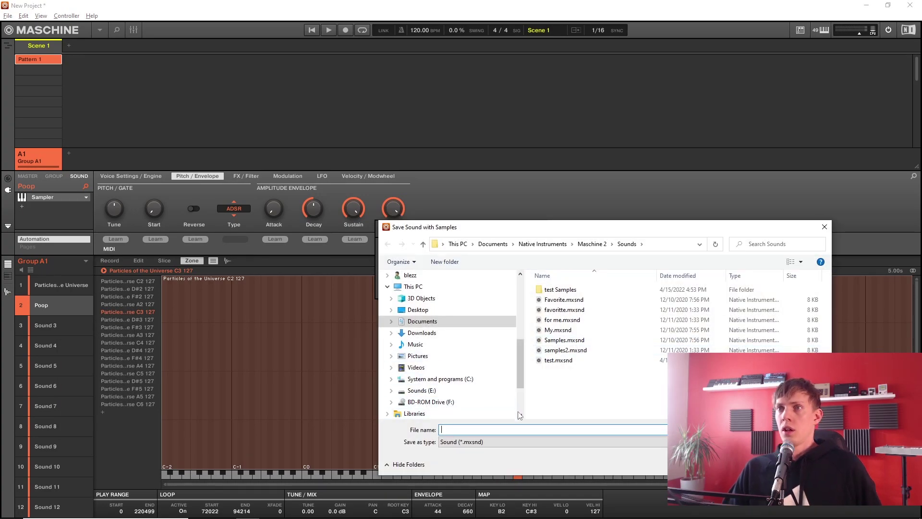
{"action": "type", "text": "Poop"}
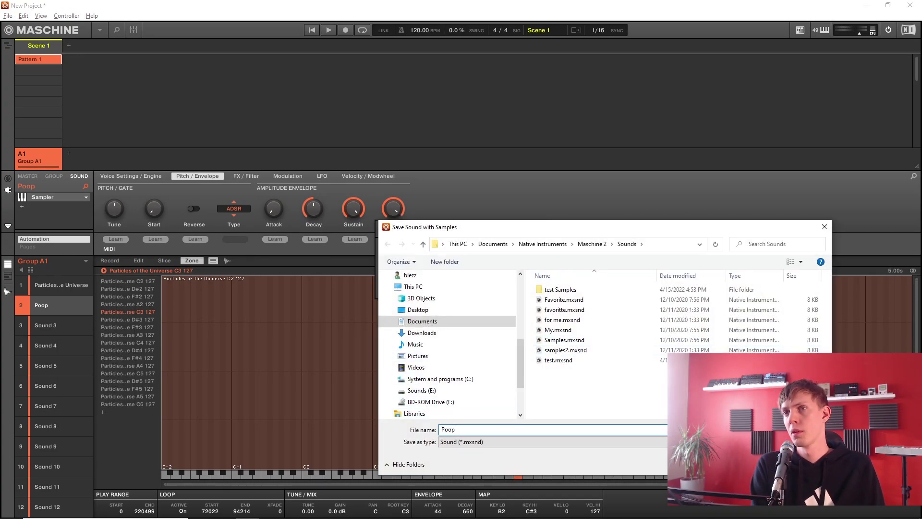
{"action": "key", "text": "Return"}
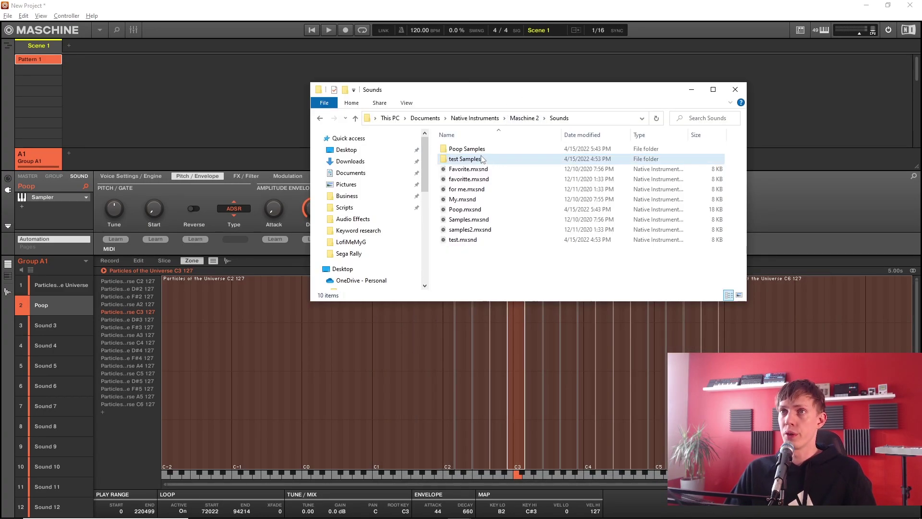
Check the 17 samples in Poop Samples, then back in Sounds select Poop.mxsnd.
{"action": "double_click", "coordinate": [465, 150]}
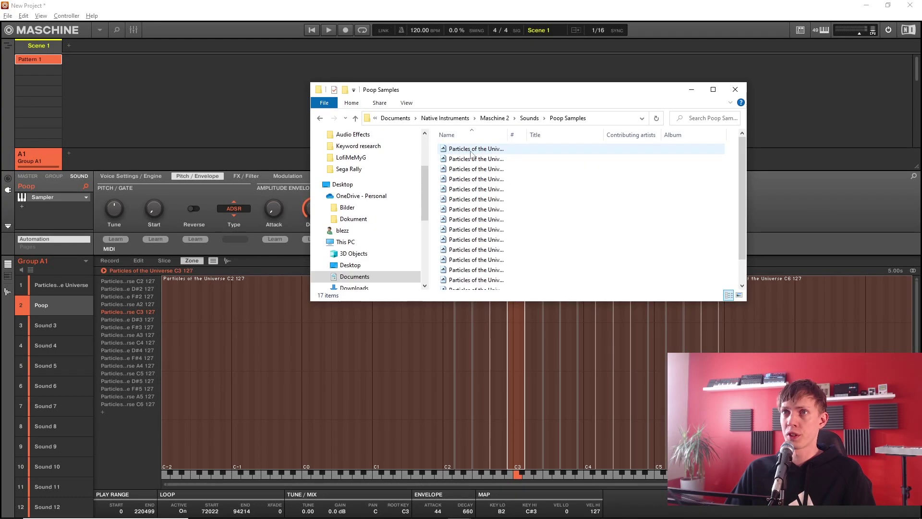
{"action": "left_click", "coordinate": [529, 118]}
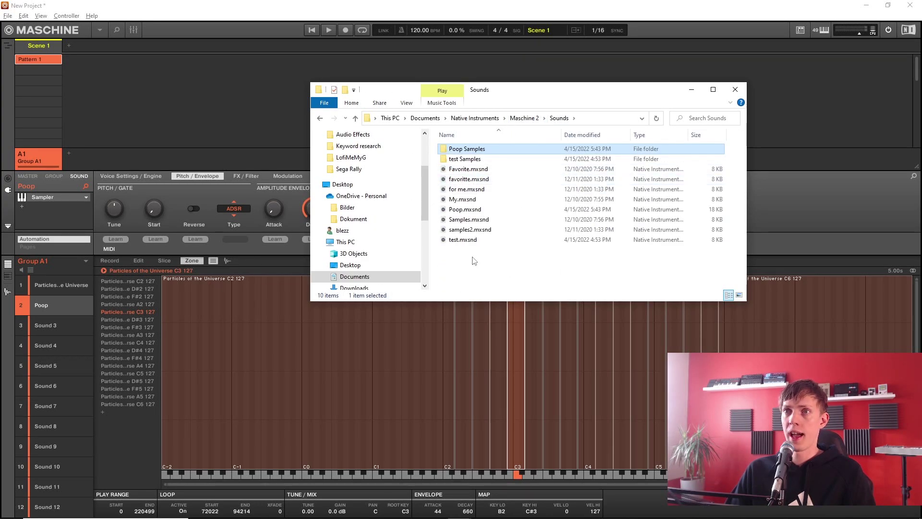
{"action": "left_click", "coordinate": [473, 210], "text": "ctrl"}
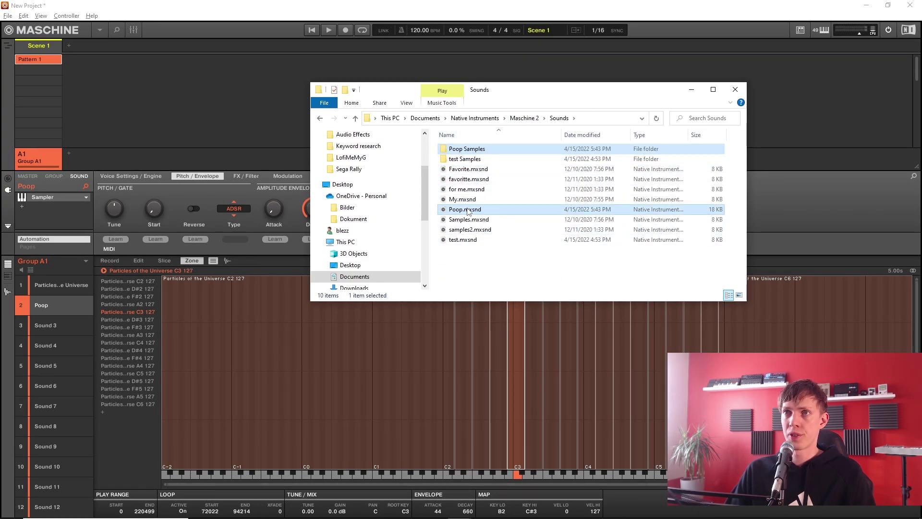